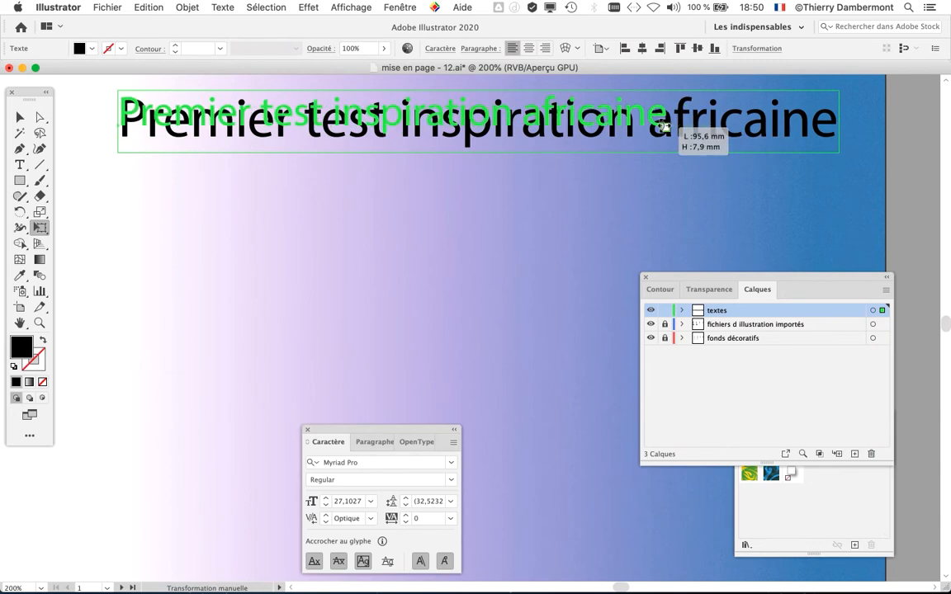
- Move the title "Premier test inspiration africaine" lower on the page and break it into two lines before "inspiration"
left_click_drag(302, 123, 342, 186)
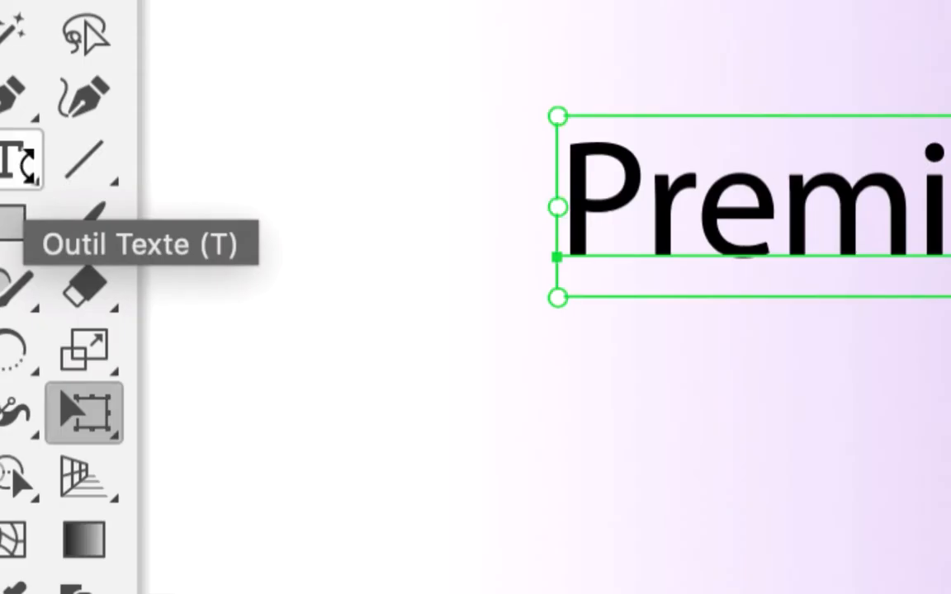
left_click(21, 165)
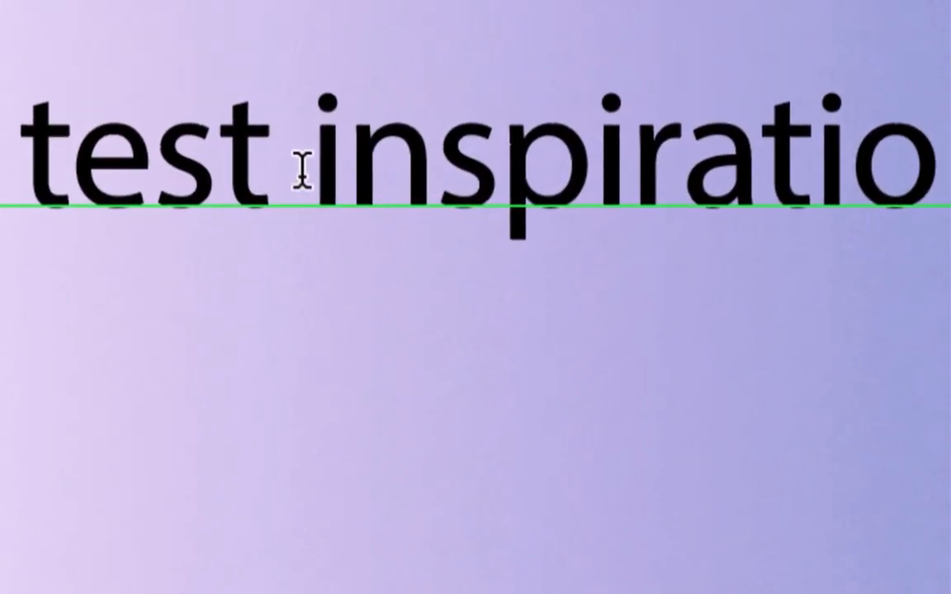
left_click(301, 169)
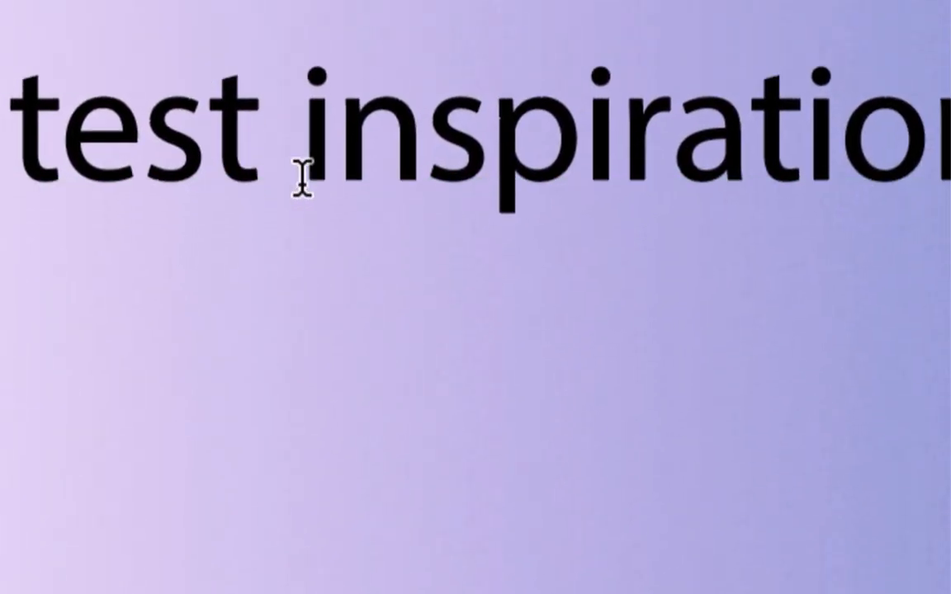
key("Return")
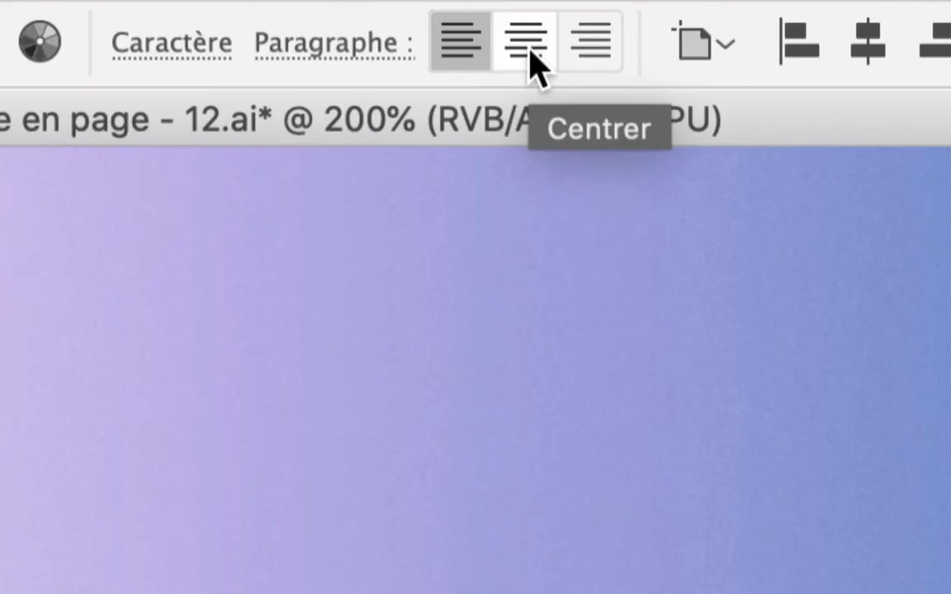
- Center-align both lines of the title "Premier test inspiration africaine"
left_click(529, 46)
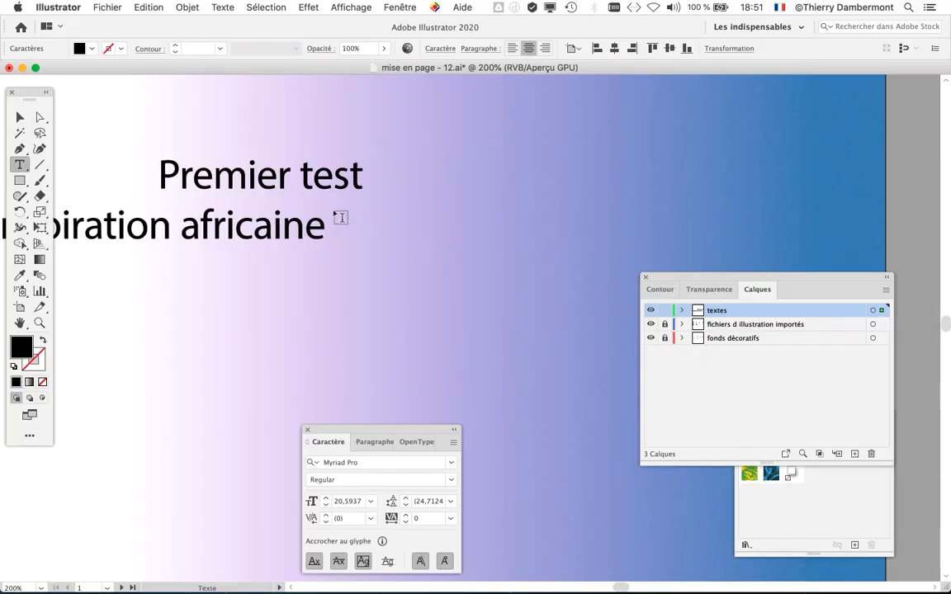
left_click(19, 323)
left_click_drag(327, 292, 533, 280)
left_click(21, 167)
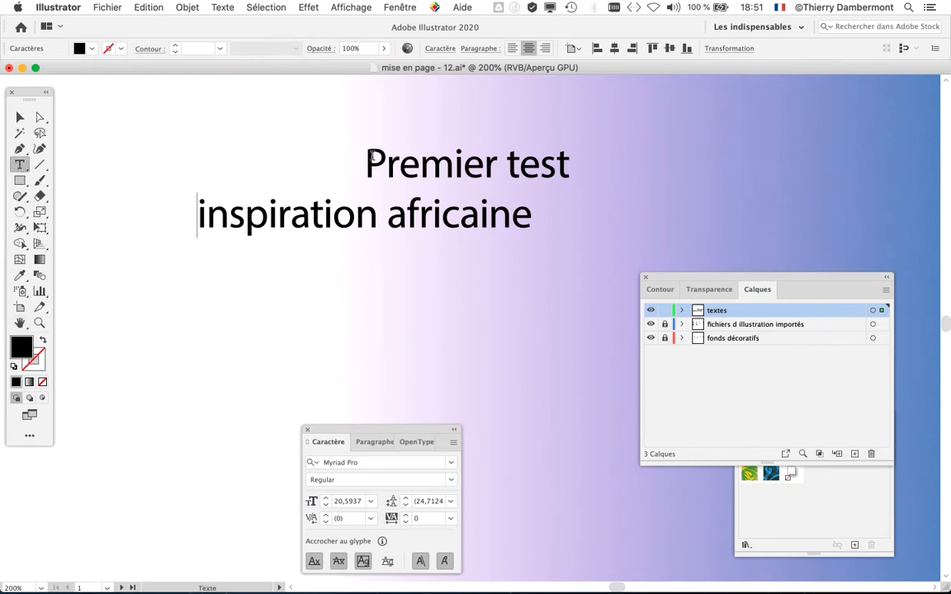
left_click_drag(368, 161, 533, 217)
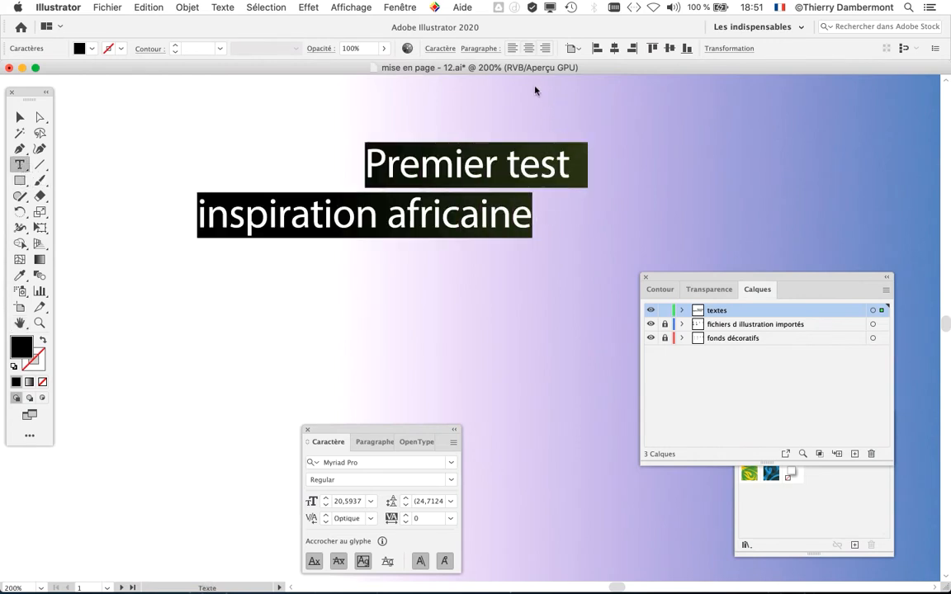
left_click(529, 48)
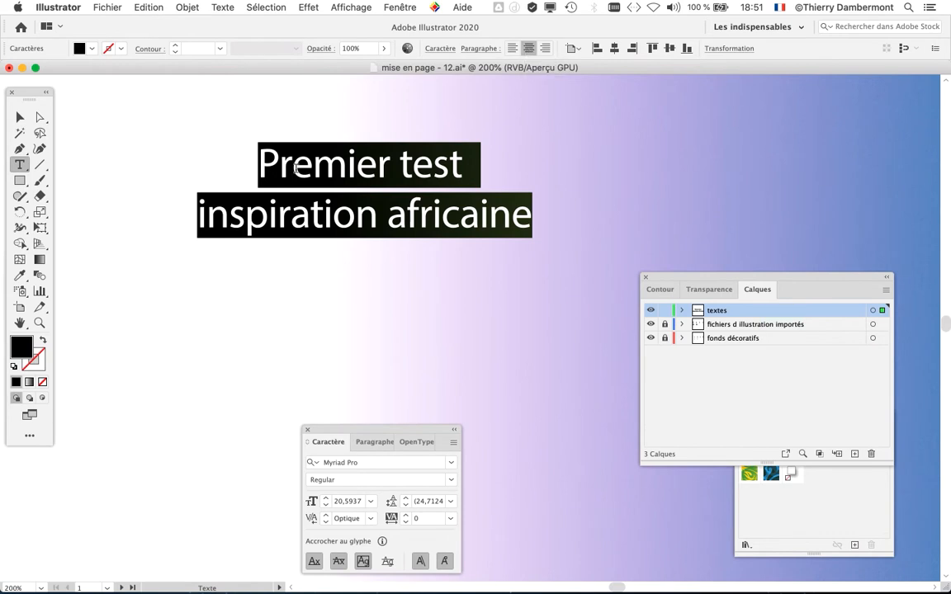
- Reselect both title lines and examine the paragraph alignment options available for them
left_click_drag(252, 161, 579, 223)
left_click(217, 163, "super")
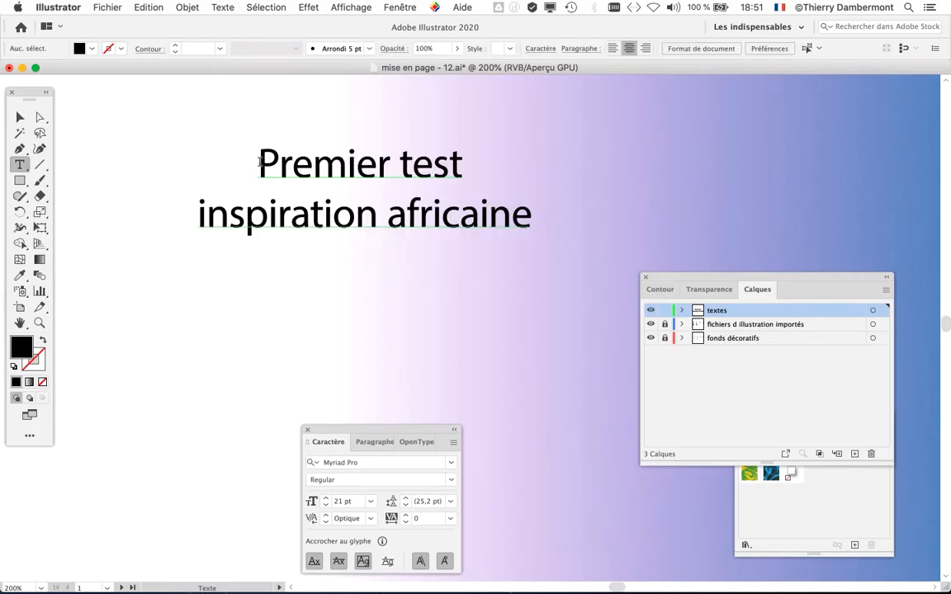
left_click_drag(259, 160, 605, 241)
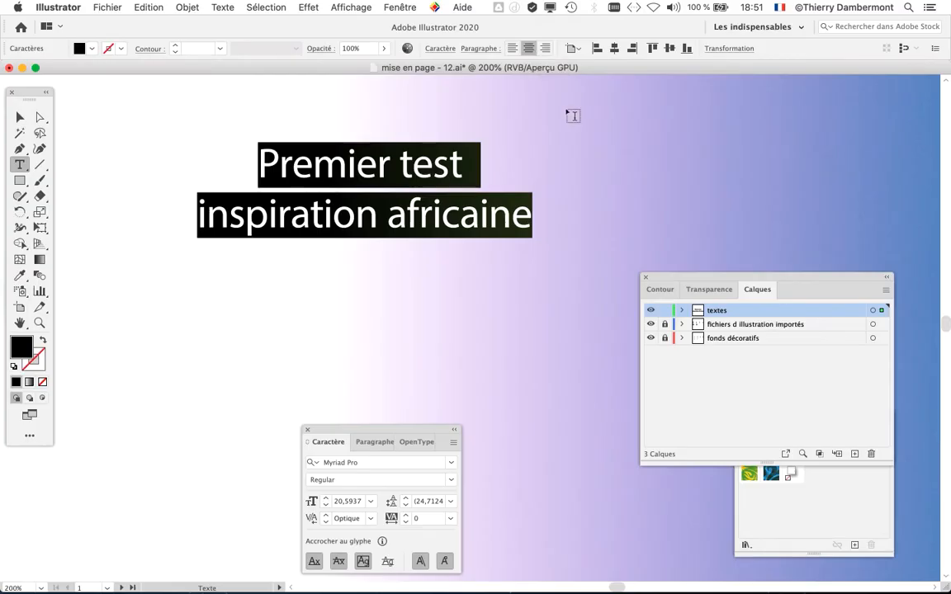
left_click_drag(374, 432, 667, 92)
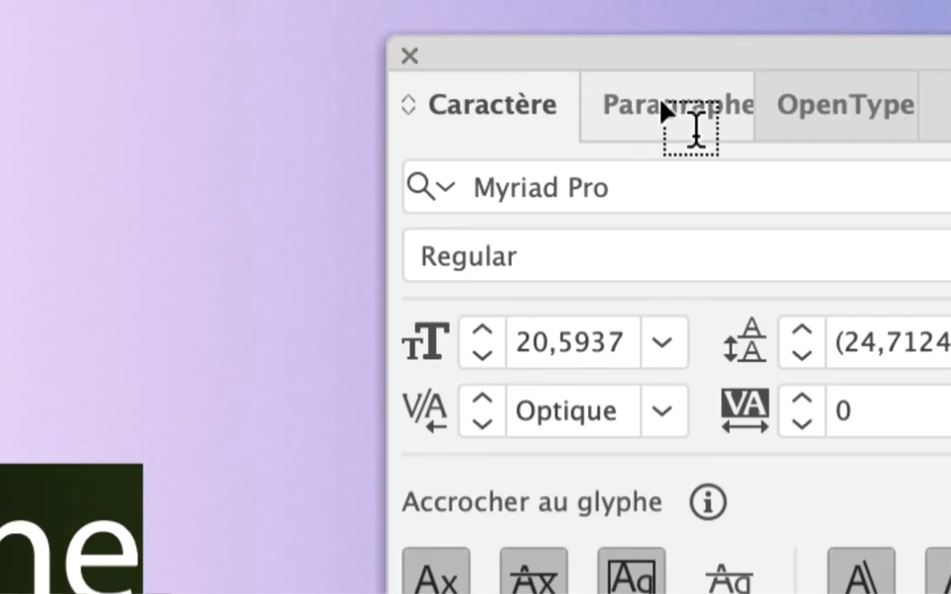
left_click(664, 116)
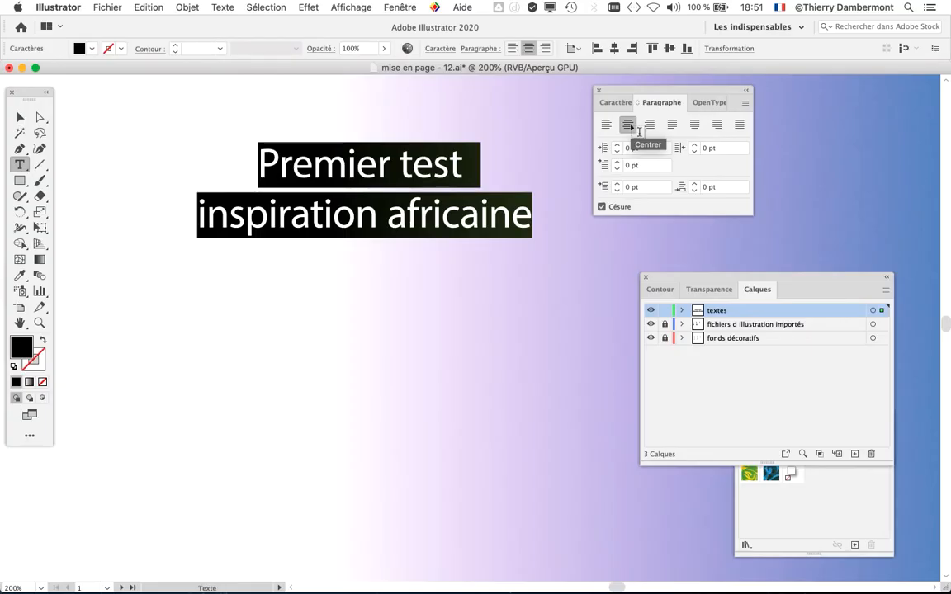
- Close the floating paragraph, layers and graphic styles windows to clear the workspace
left_click(597, 92)
left_click(645, 278)
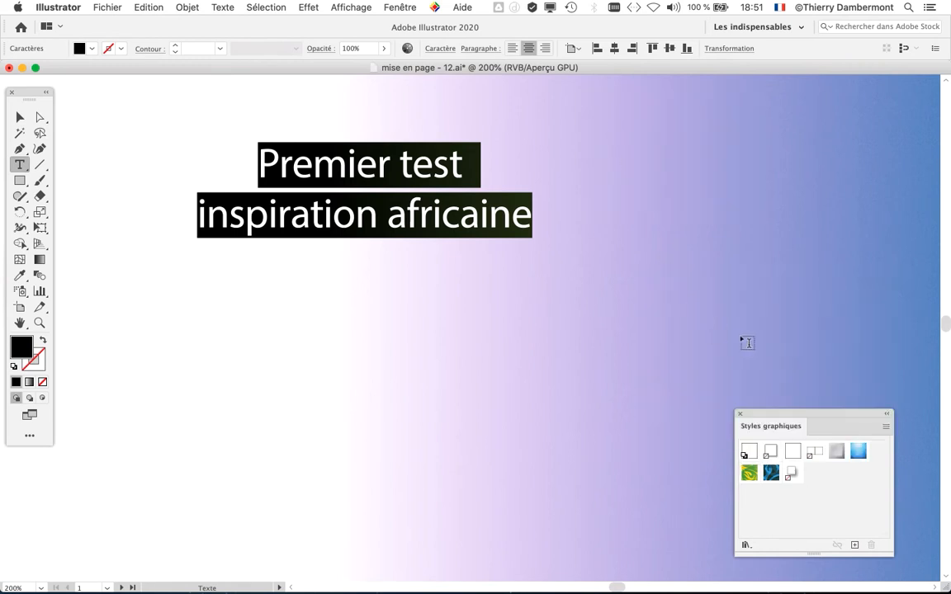
left_click(740, 413)
- Save the document under the new name "mise en page - 13.ai" in the "pour moodboard" folder
left_click(122, 7)
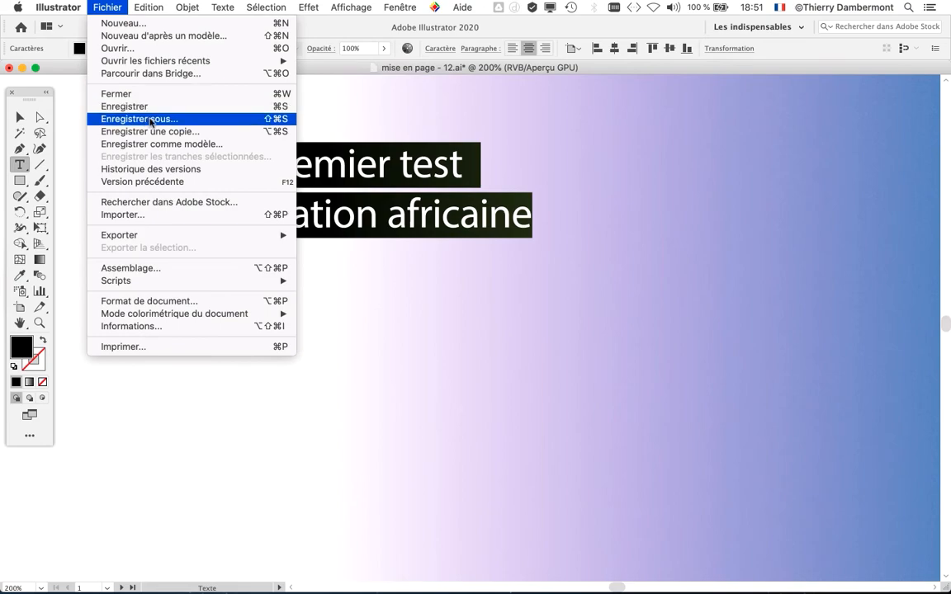
left_click(137, 119)
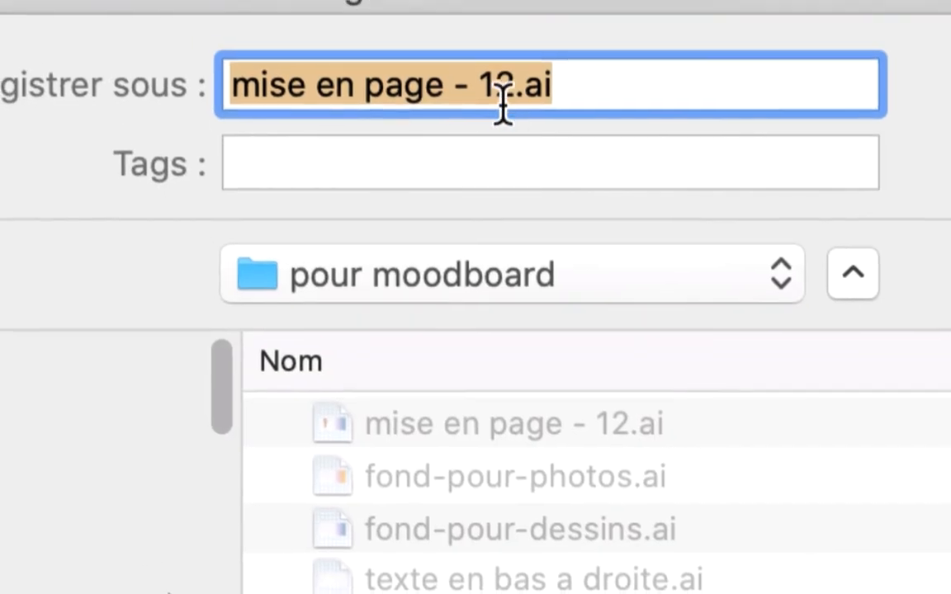
left_click(502, 102)
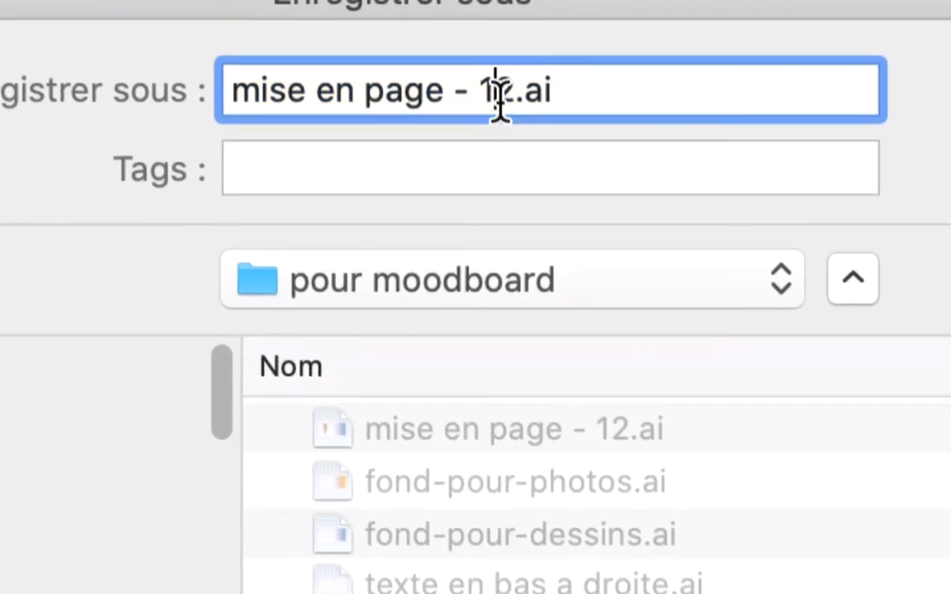
key("shift+Right")
type("3")
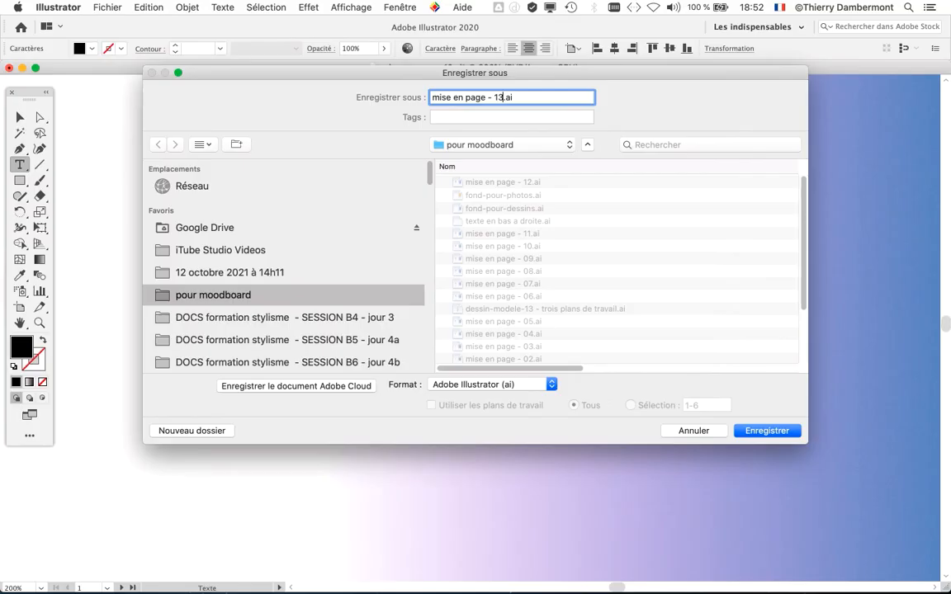
key("Return")
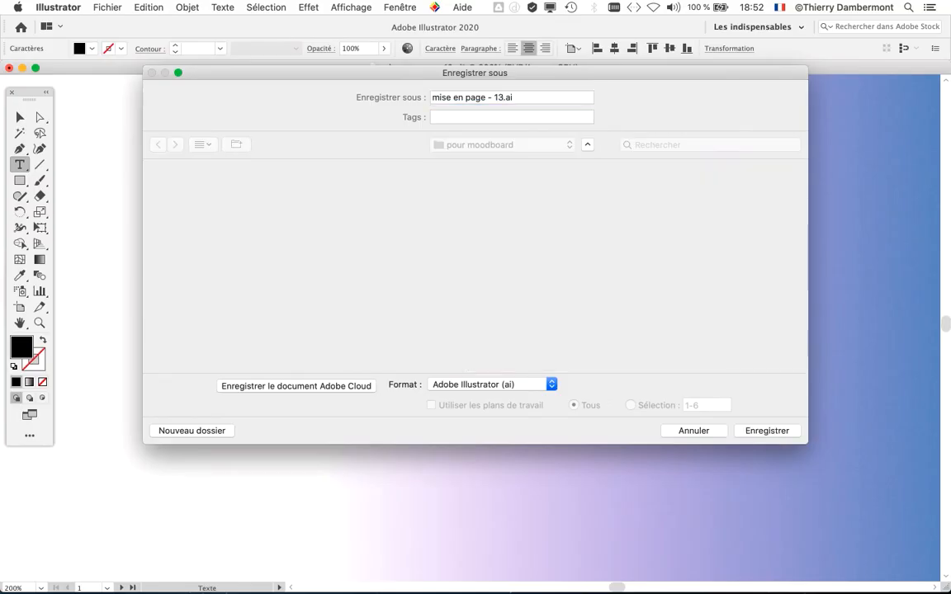
key("Return")
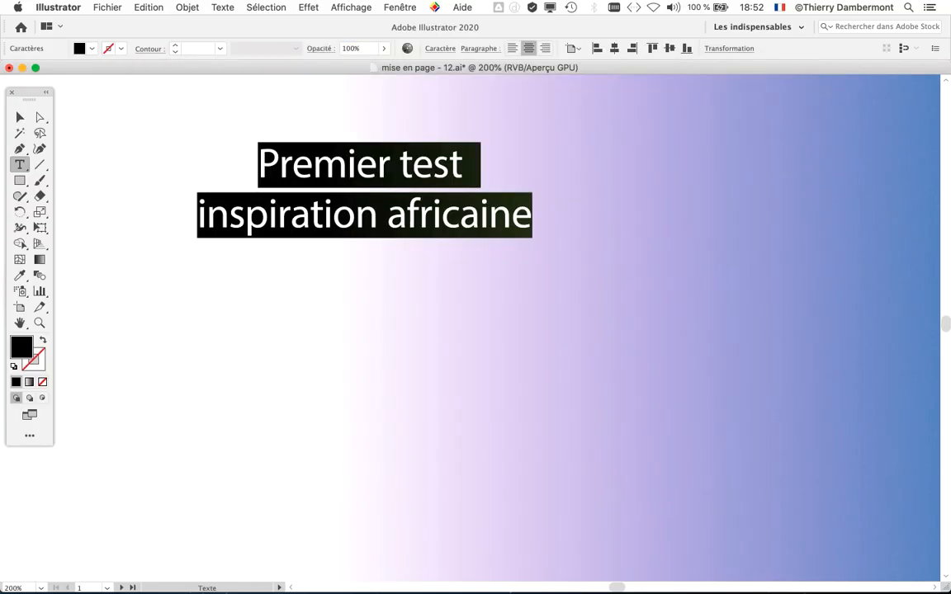
- Enlarge the two-line title to about twice its size with Free Transform and move it slightly up toward the page's upper edge
key("super+1")
key("super+minus")
key("Escape")
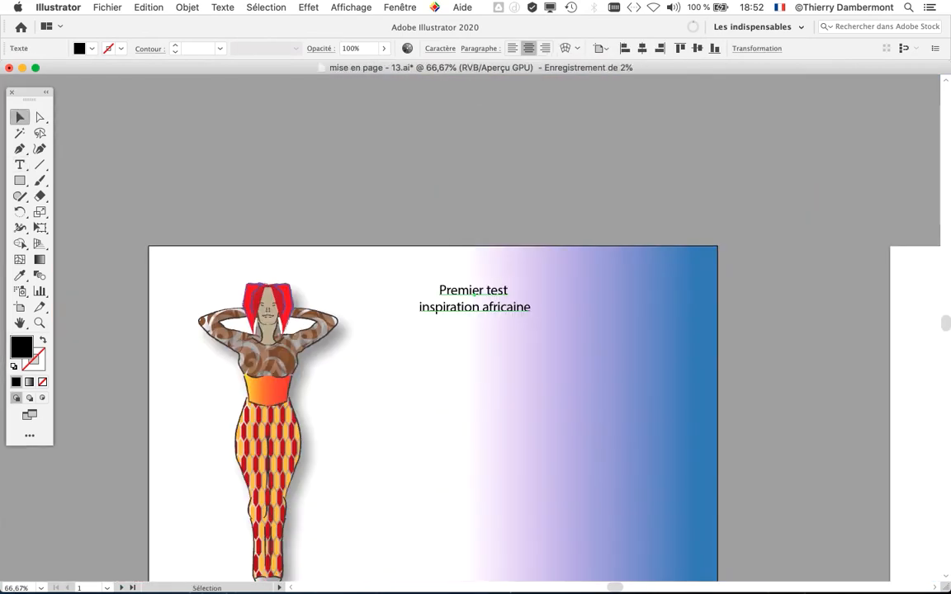
left_click_drag(30, 92, 263, 119)
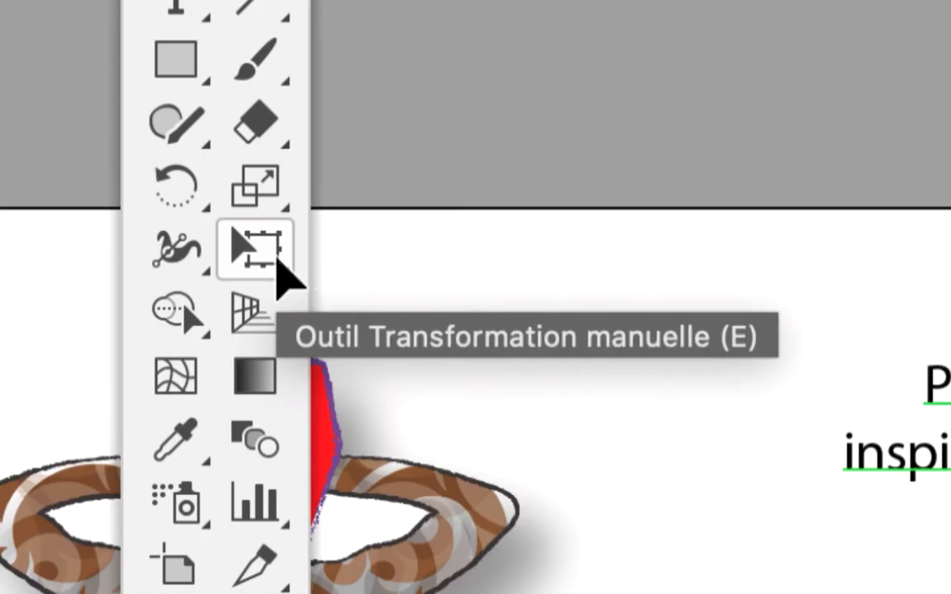
left_click(274, 258)
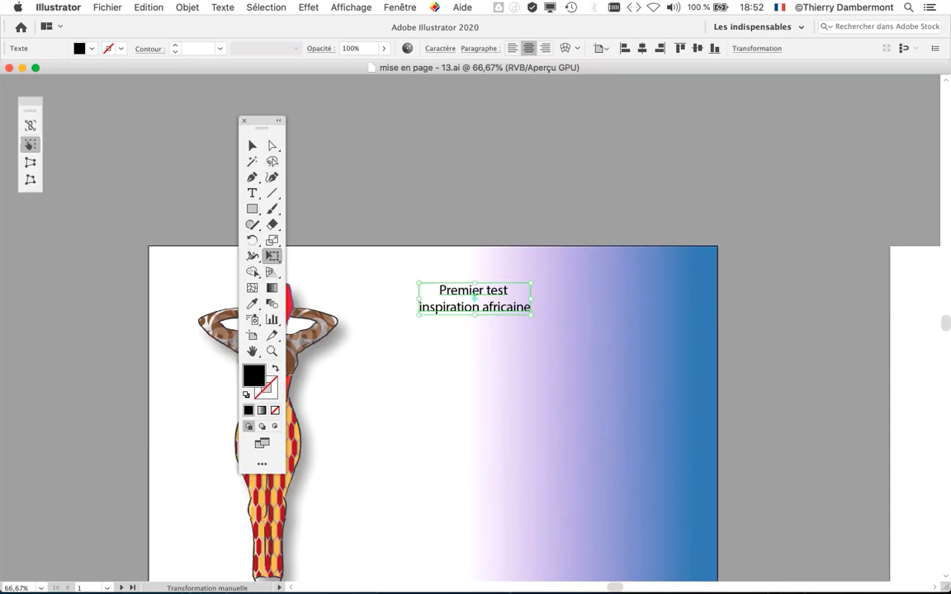
left_click_drag(531, 315, 653, 351)
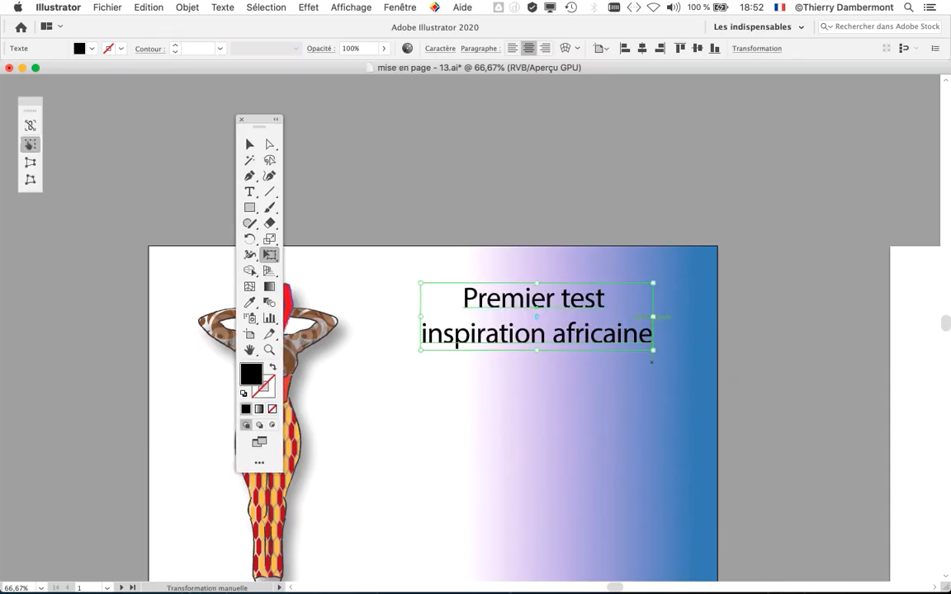
left_click_drag(547, 298, 552, 282)
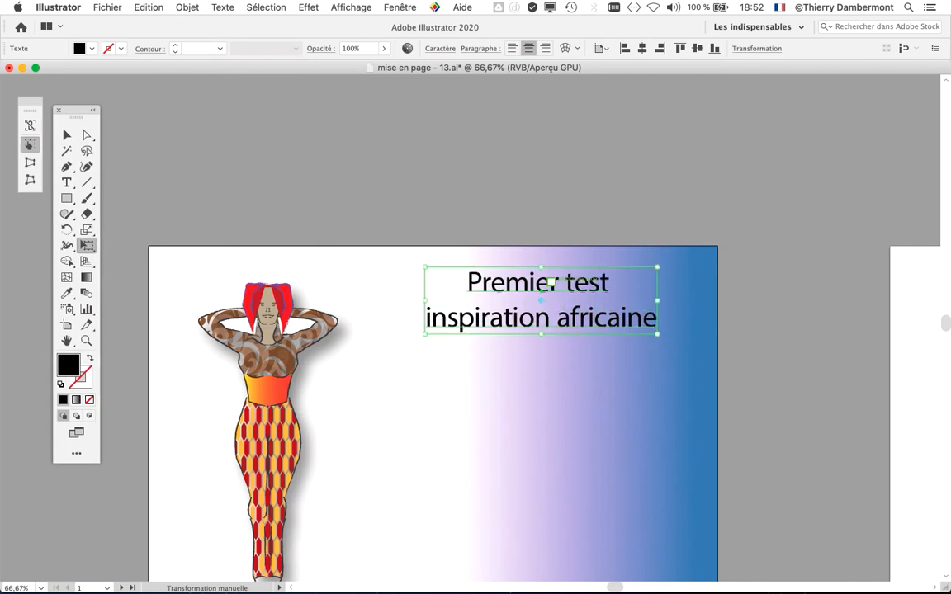
- Draw a text frame below the title, enter "ce qu’on veut" in it, and delete the frame
scroll(551, 282, "down", 4)
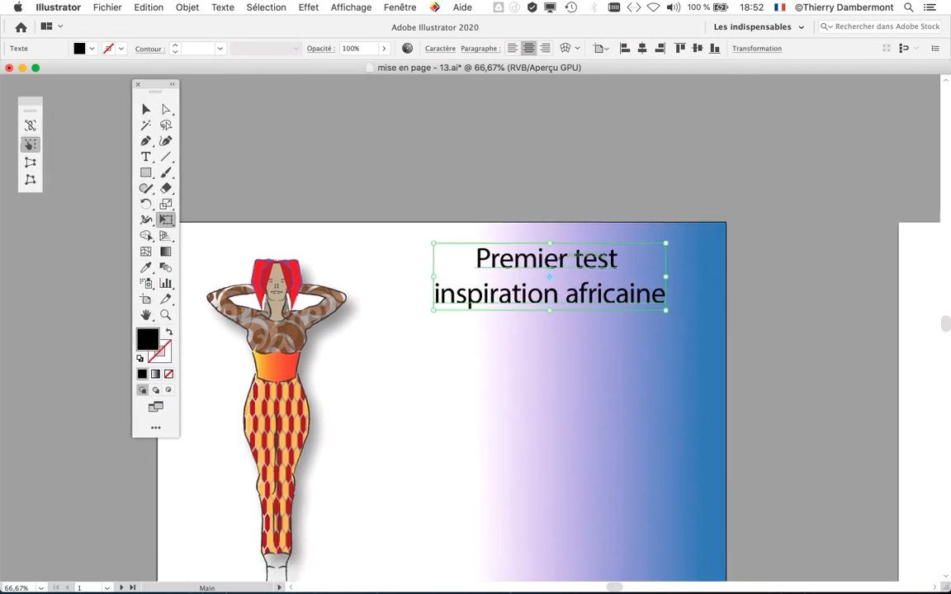
left_click(146, 156)
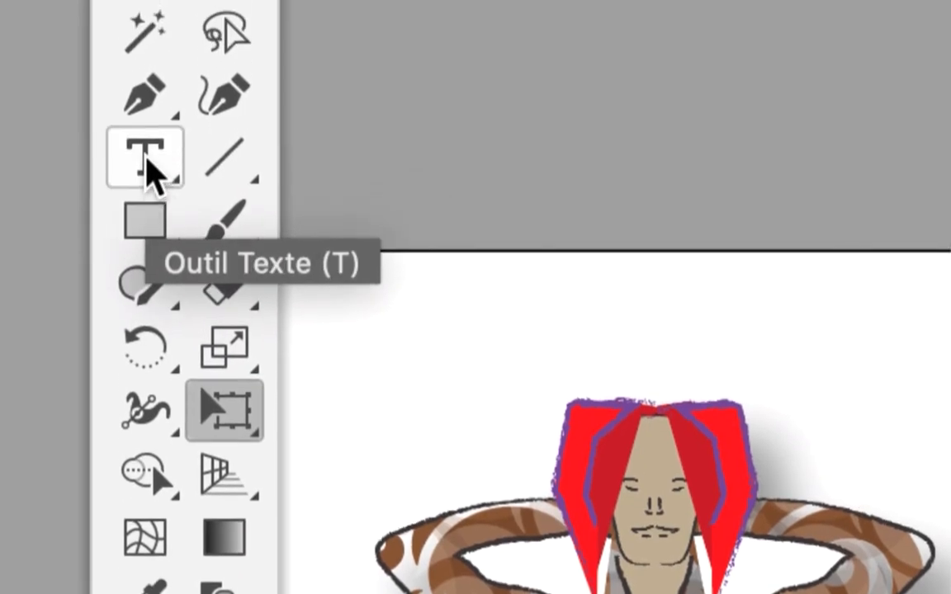
left_click(149, 165)
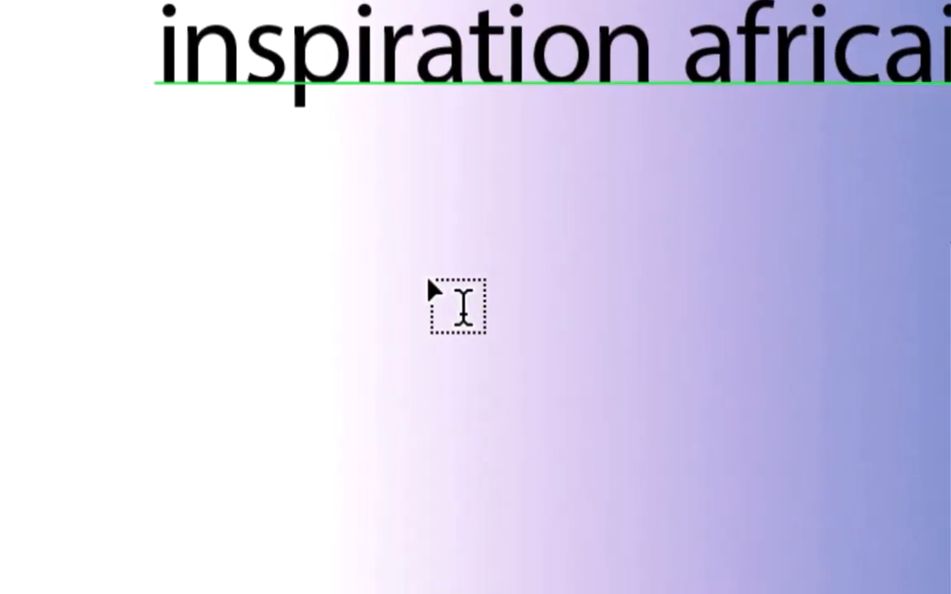
left_click_drag(194, 130, 518, 325)
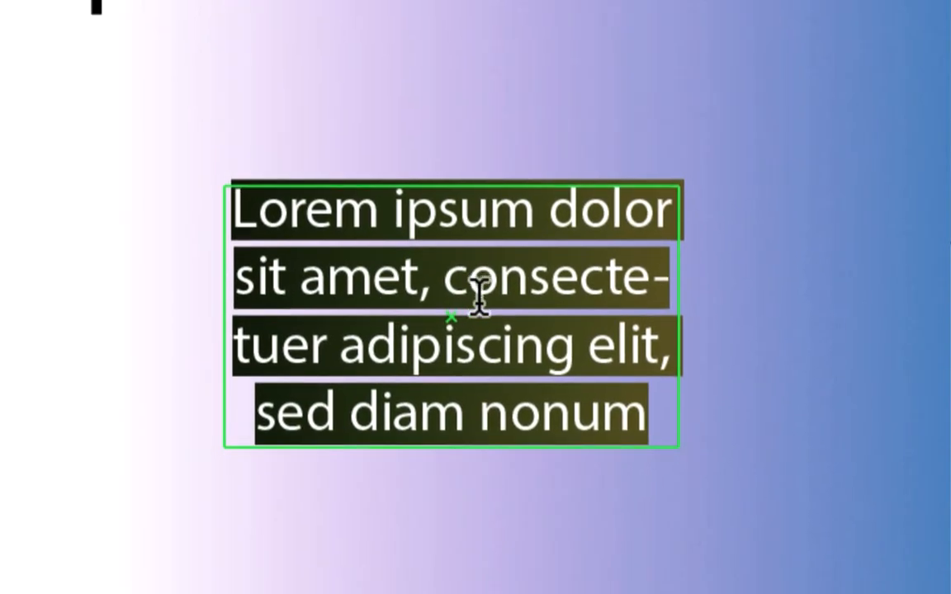
type("ce qu’on veut")
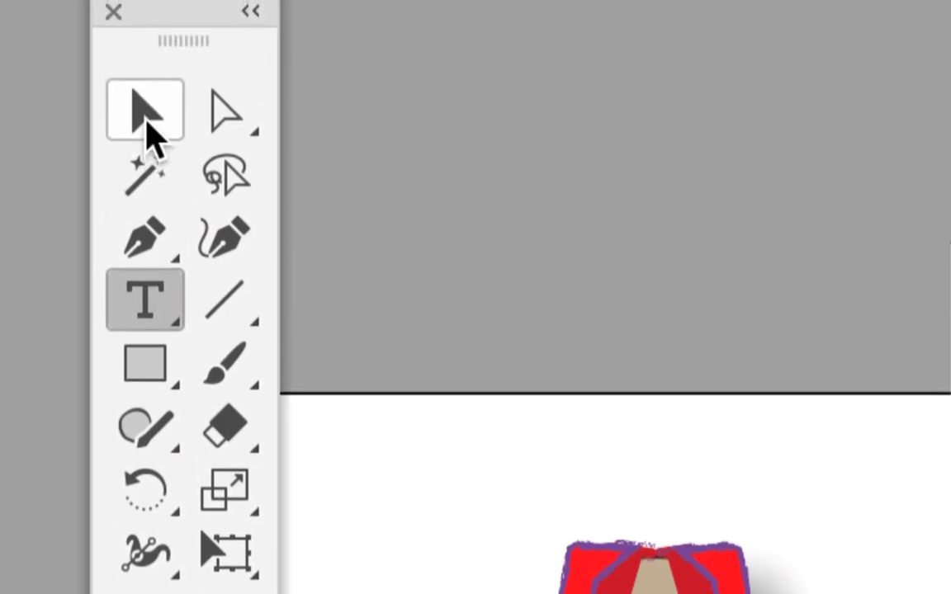
left_click(147, 116)
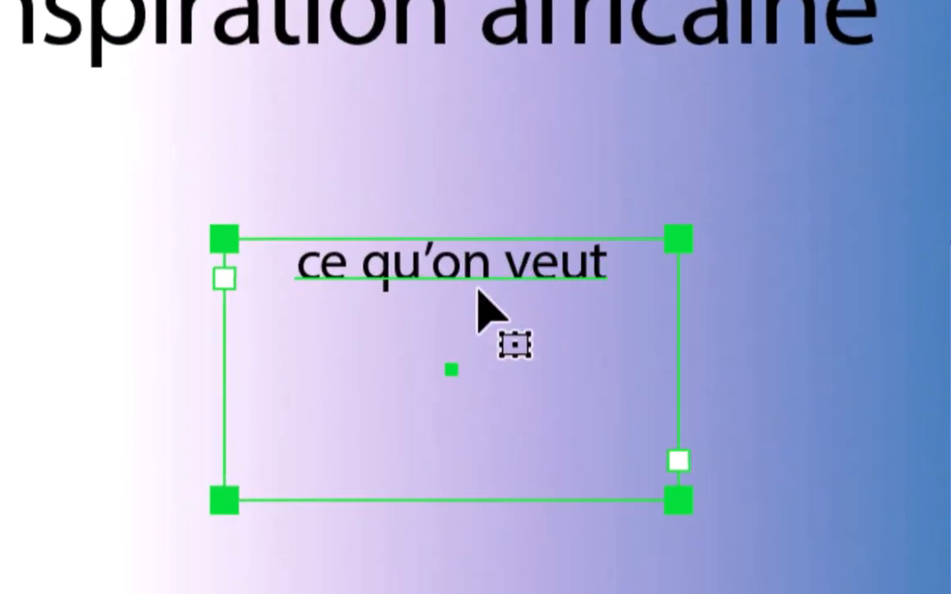
key("Delete")
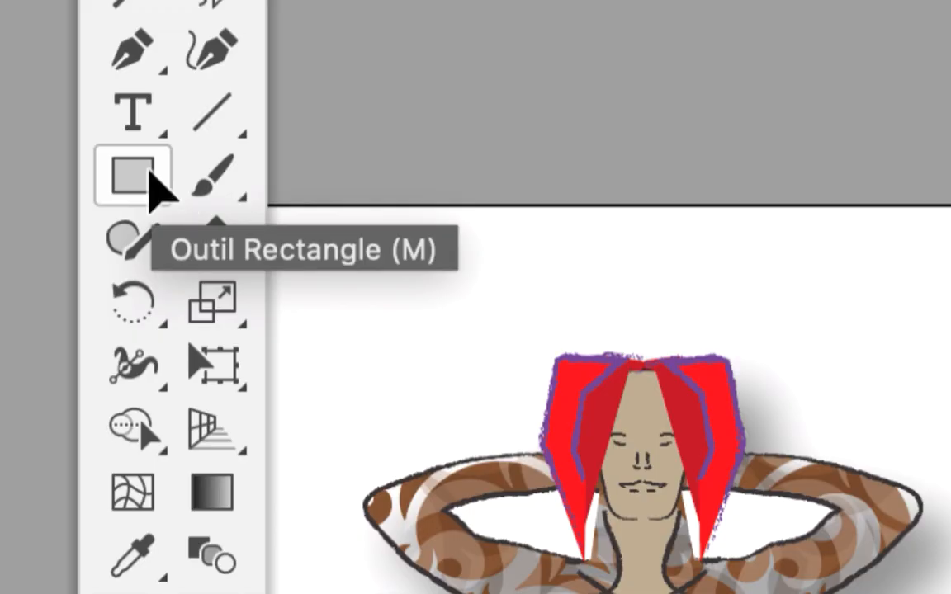
- Draw a black square just below the title, slightly wider than the title's second line
left_click(149, 173)
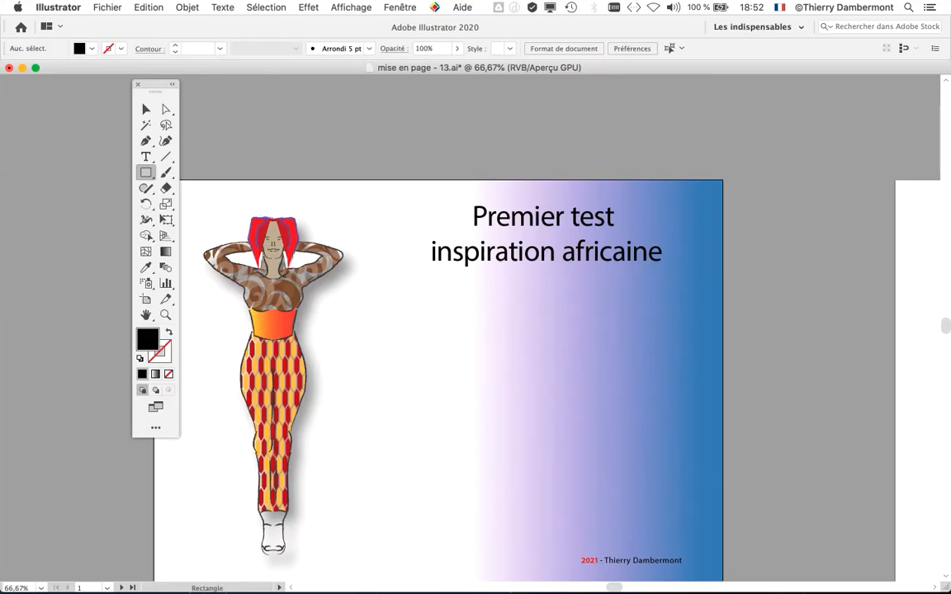
left_click_drag(414, 280, 670, 483)
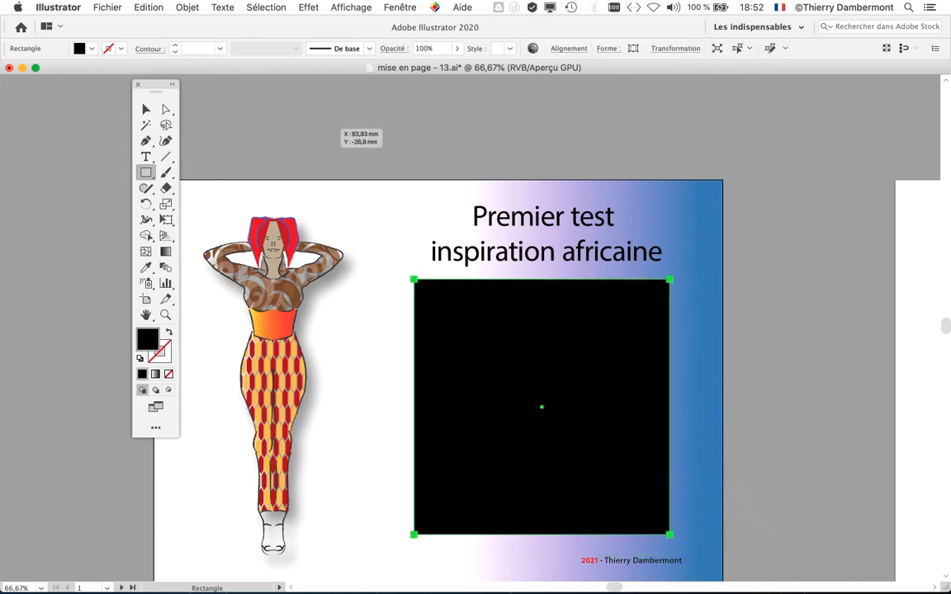
key("v")
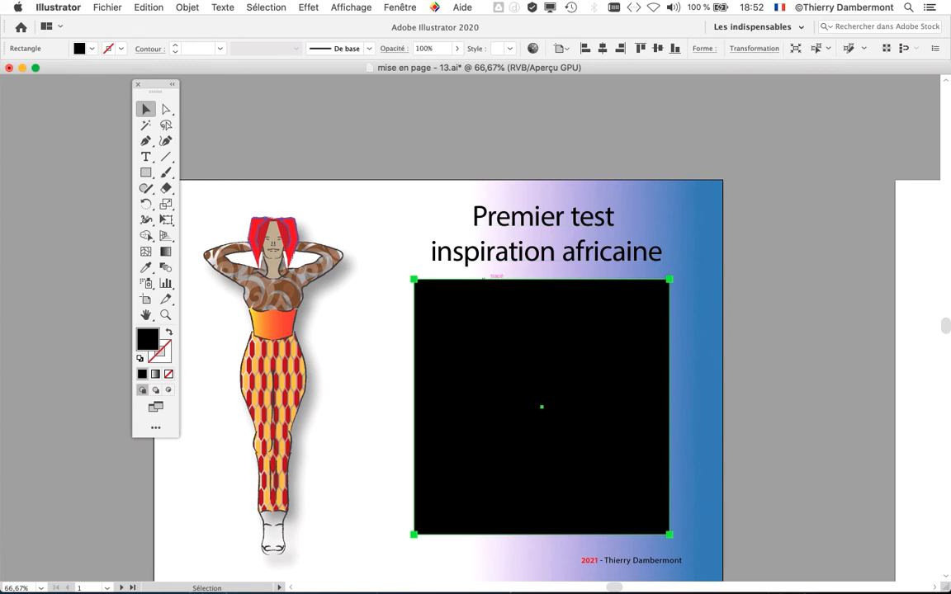
left_click_drag(529, 284, 541, 283)
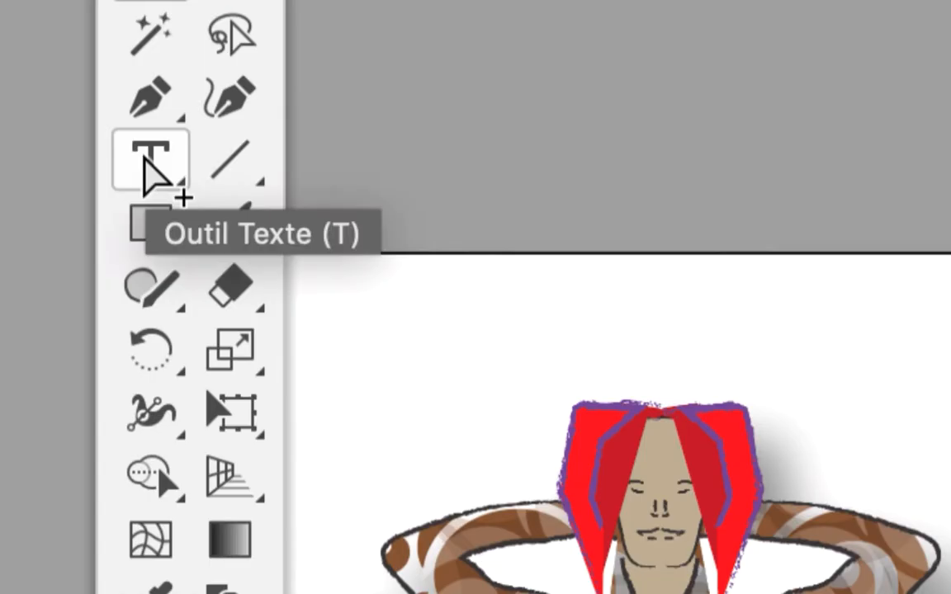
- Convert the black square into an area type frame filled with Lorem ipsum placeholder text, and move the floating toolbox clear of the page
left_click(146, 164)
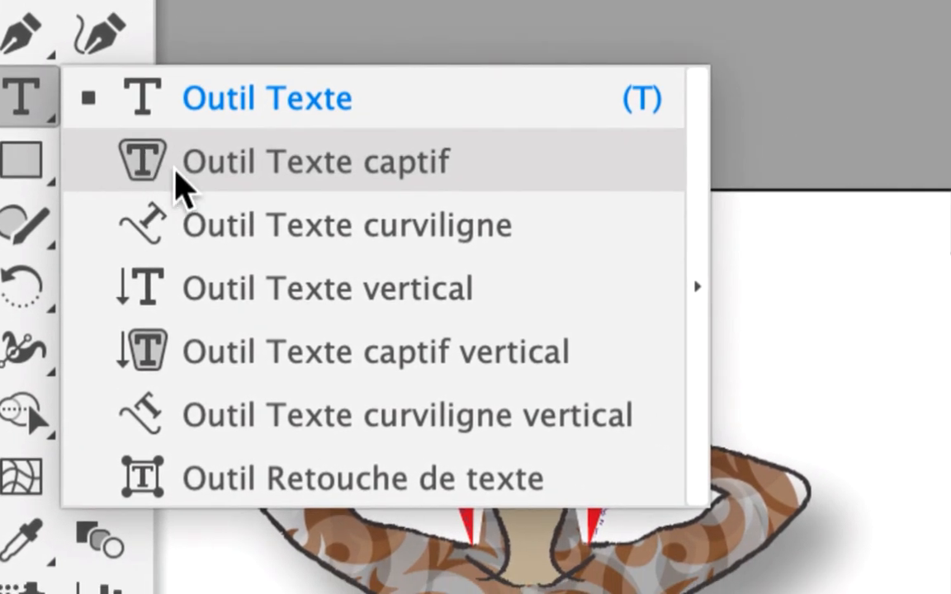
left_click(182, 186)
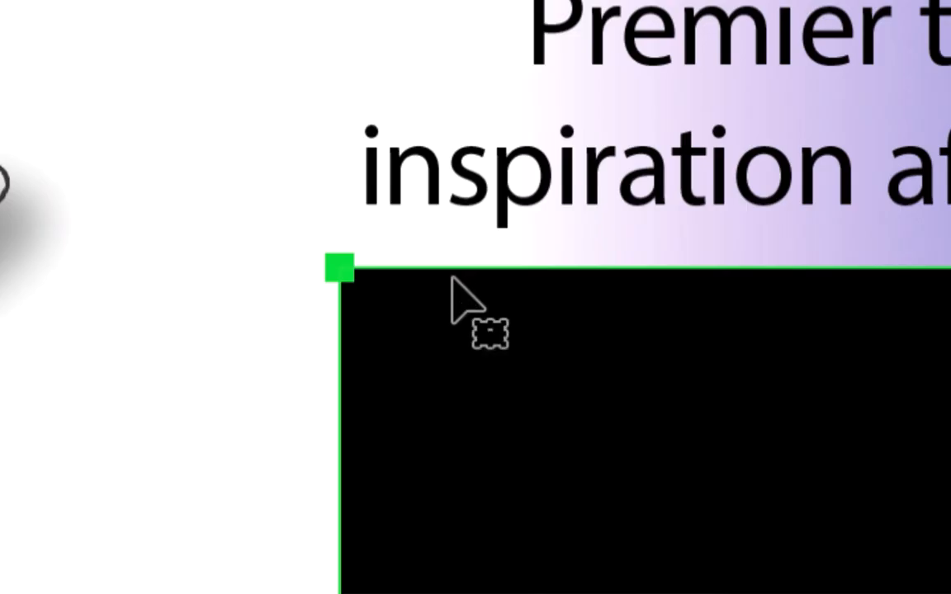
left_click(448, 273)
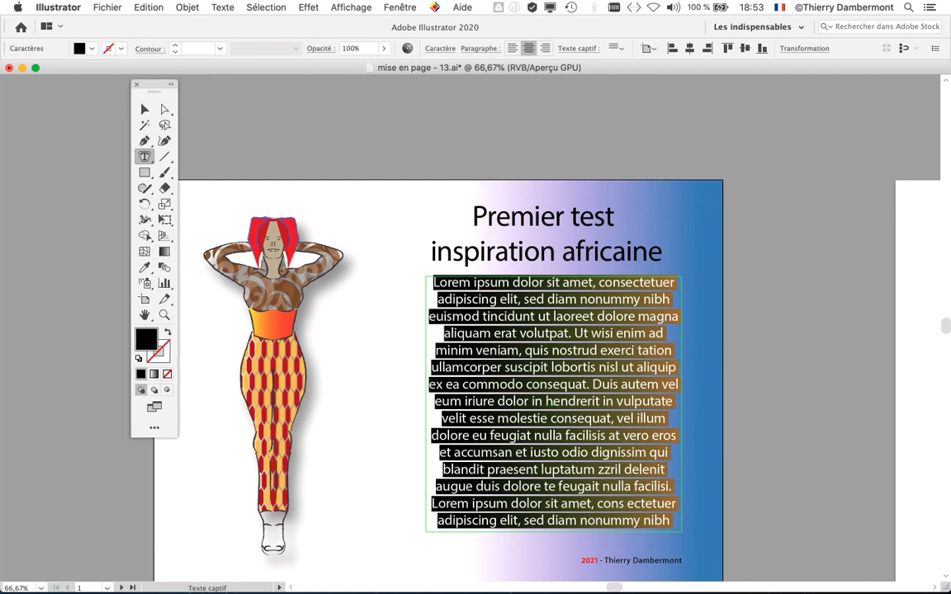
left_click_drag(156, 85, 96, 89)
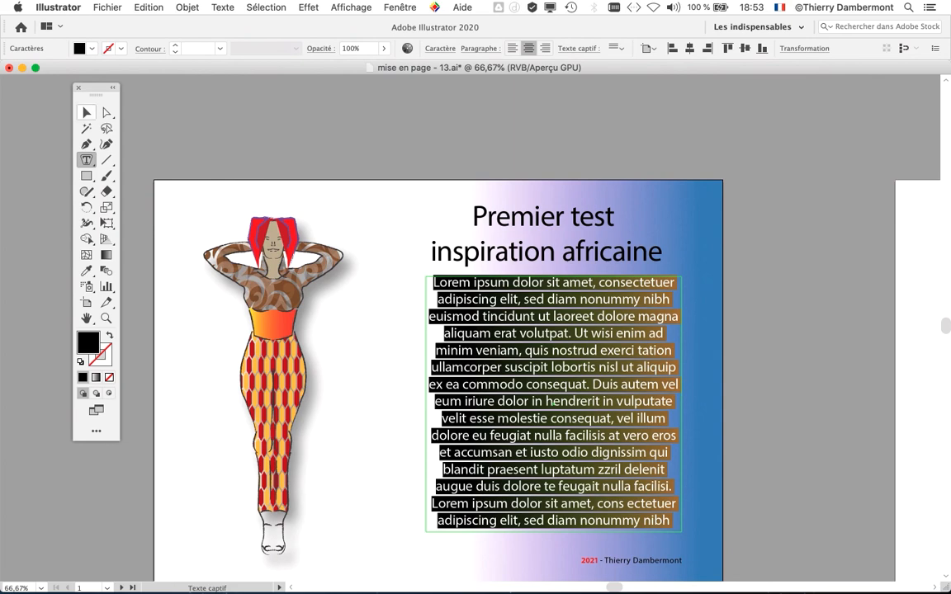
left_click(86, 112)
key("super+shift+a")
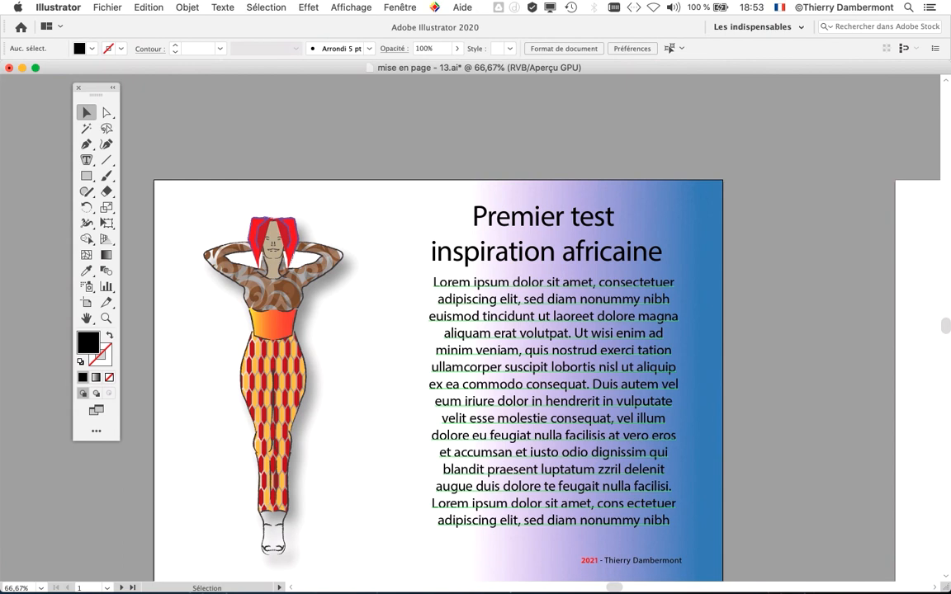
- Left-align the Lorem ipsum paragraph below the title and deselect it
left_click(553, 402)
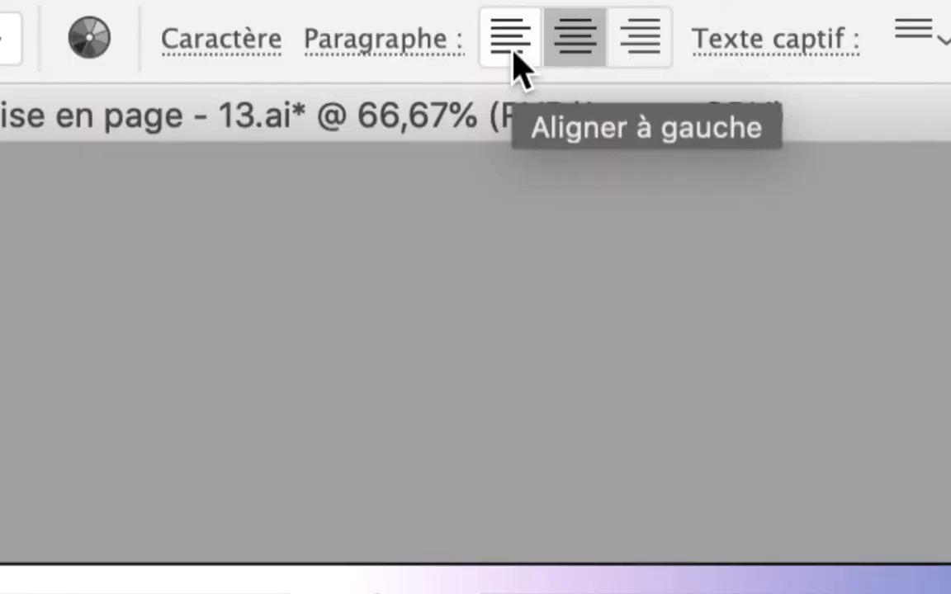
left_click(512, 56)
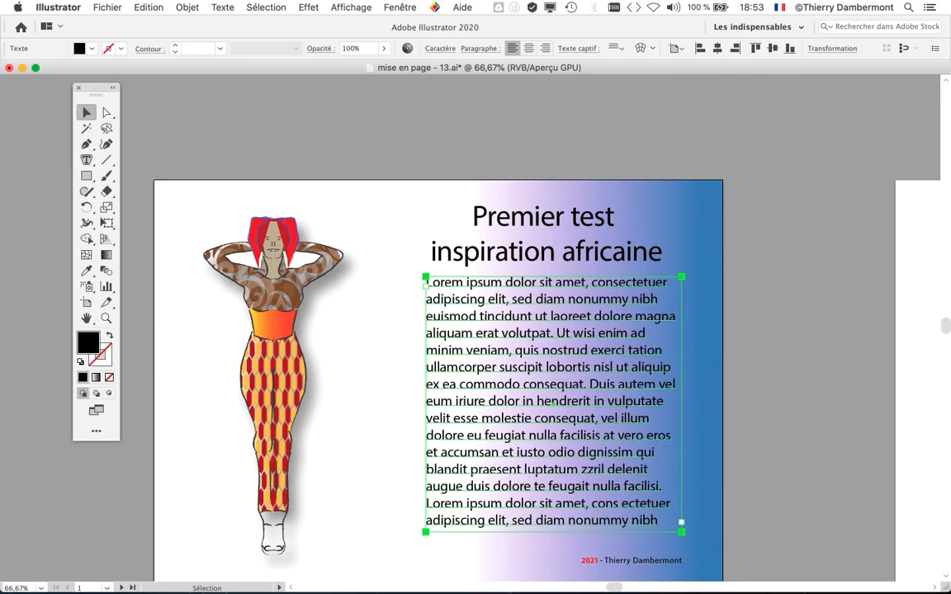
key("shift+super+a")
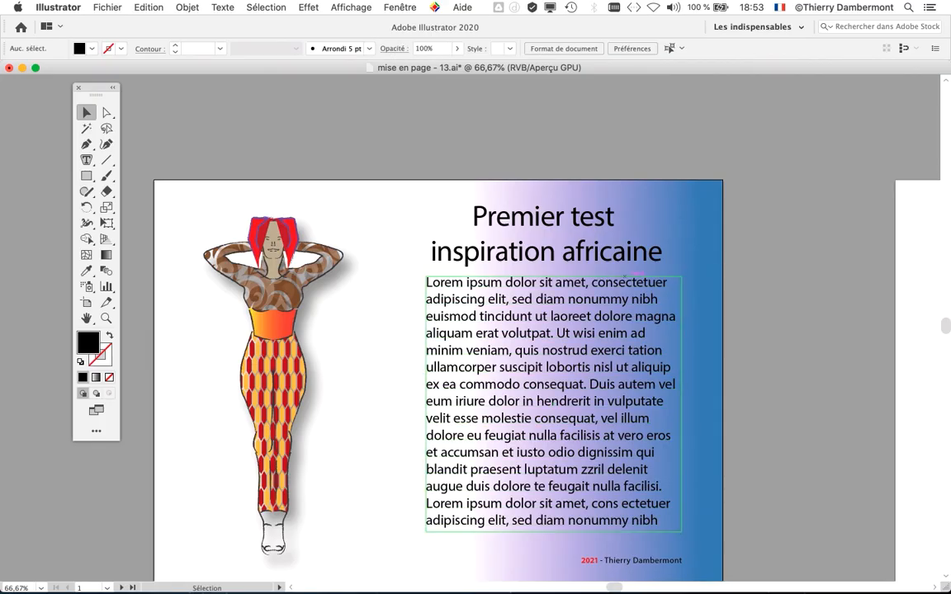
- Save the document under the new name "mise en page - 14.ai" in the "pour moodboard" folder
left_click(107, 6)
left_click(152, 117)
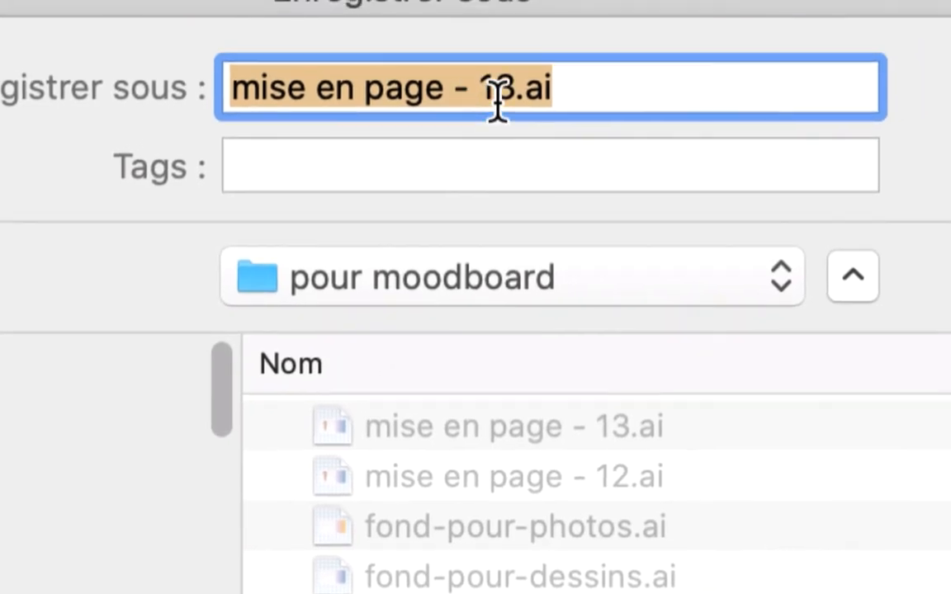
left_click(534, 74)
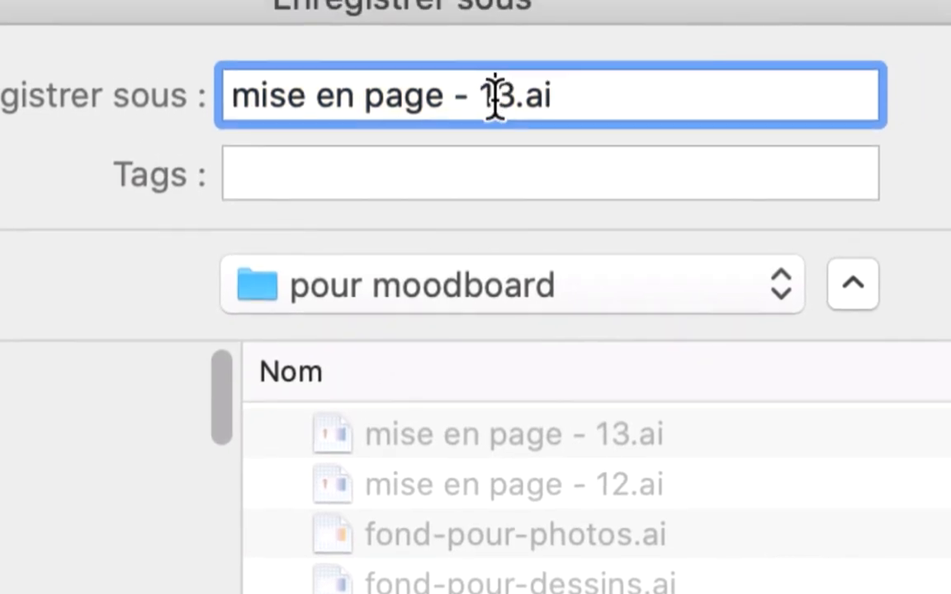
left_click_drag(535, 74, 552, 75)
type("4")
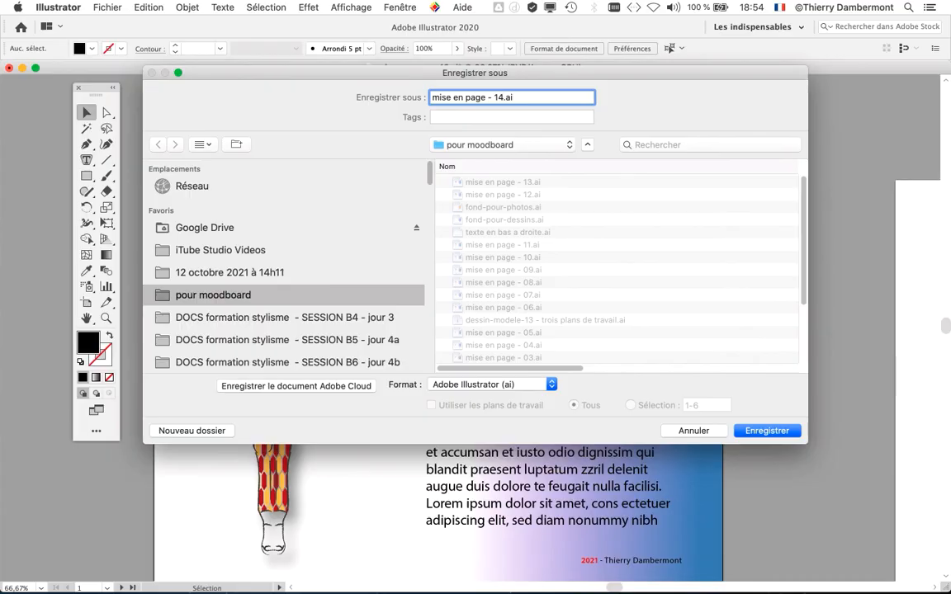
key("Return")
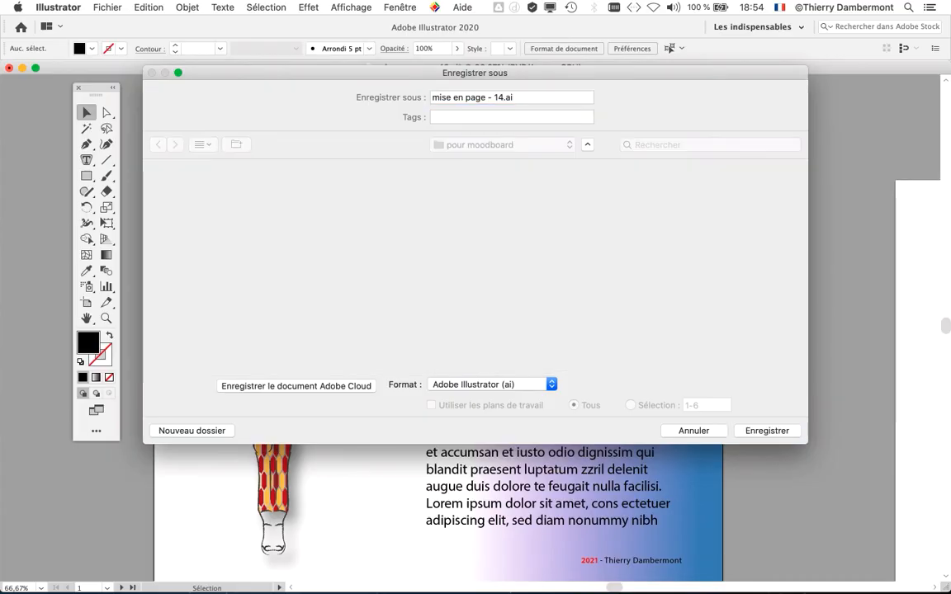